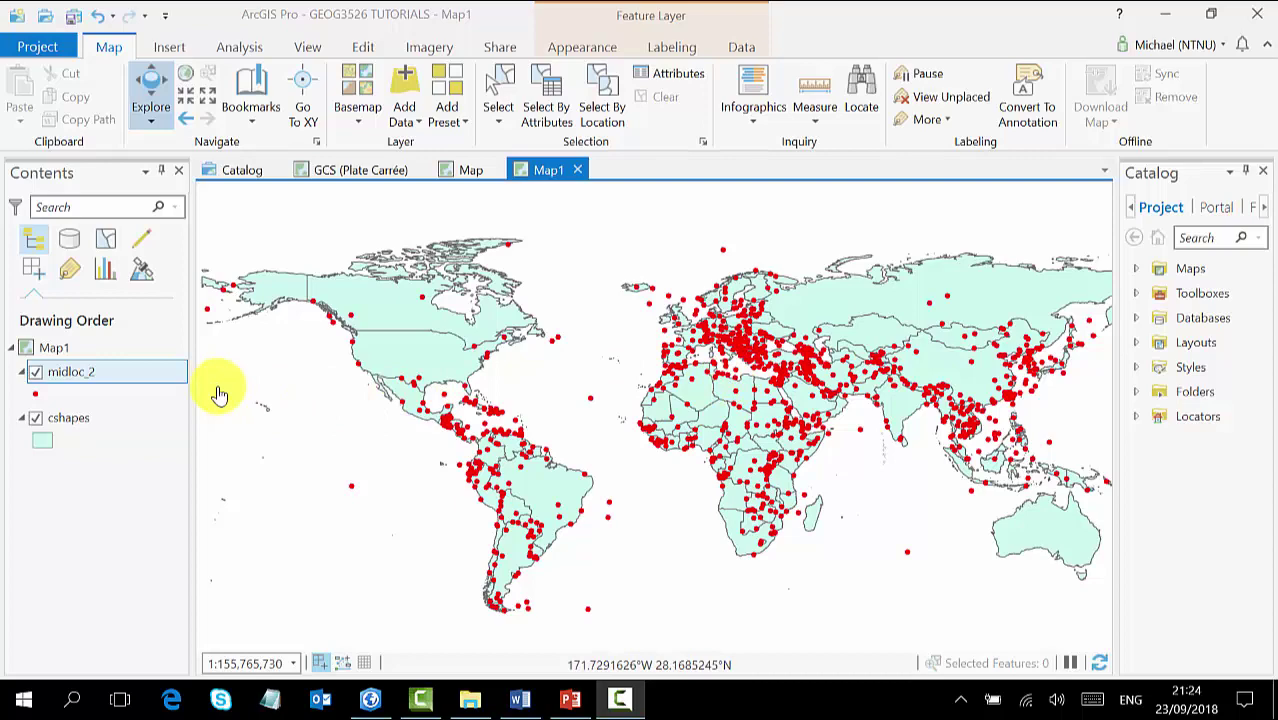
# Step: Bring up the context menu of the midloc_2 layer in the Contents pane
pyautogui.rightClick(166, 378)
# Step: Open midloc_2's attribute table, sort YEAR descending, and scroll through the 2292 records
pyautogui.click(254, 93)
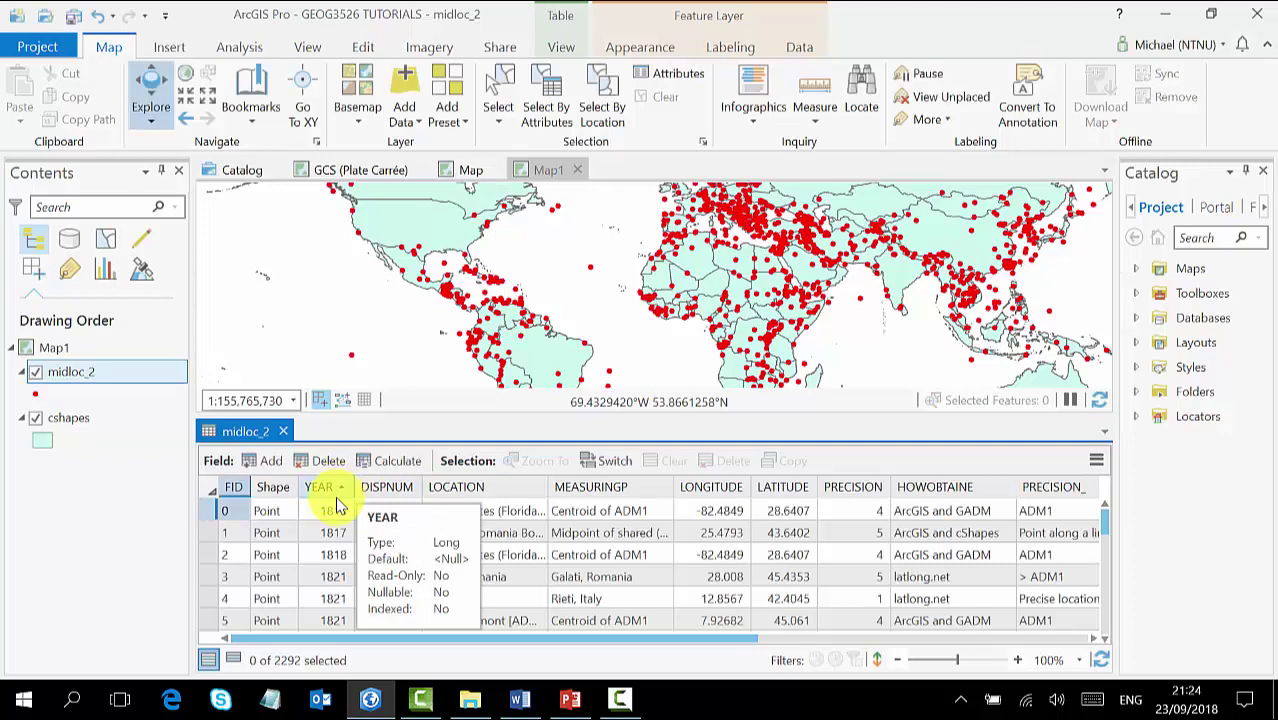
pyautogui.rightClick(340, 492)
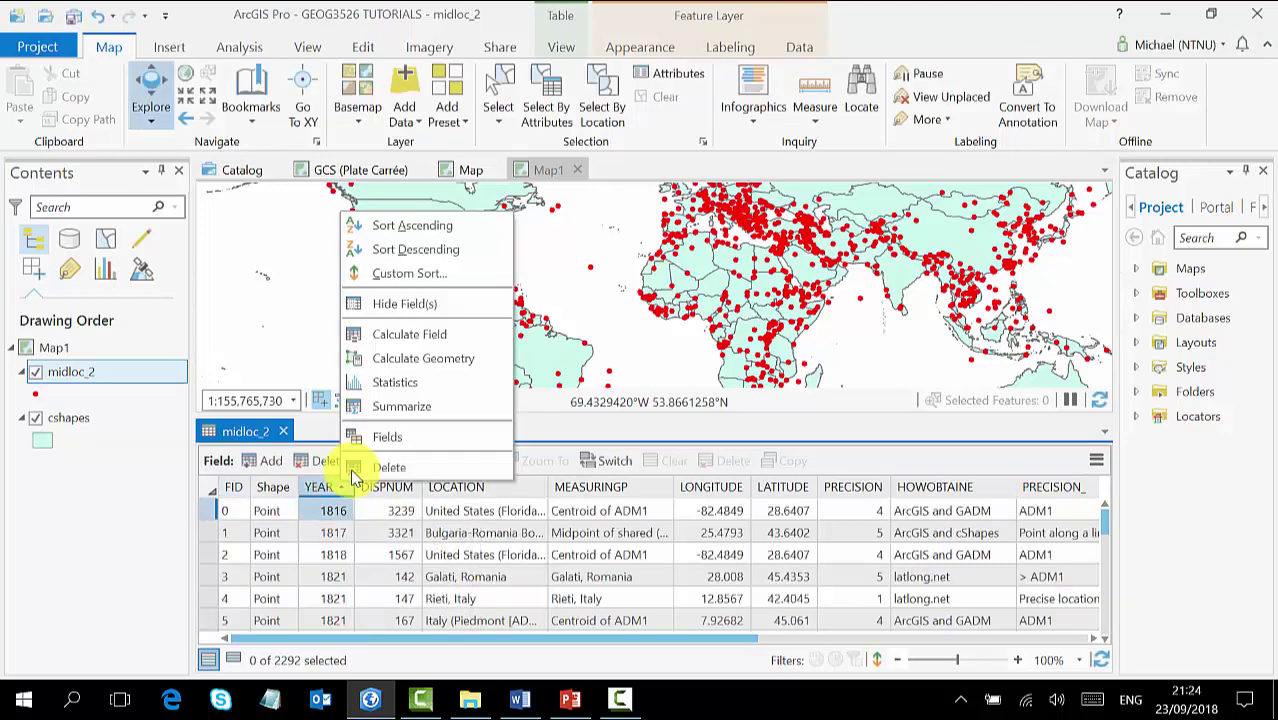
pyautogui.click(444, 255)
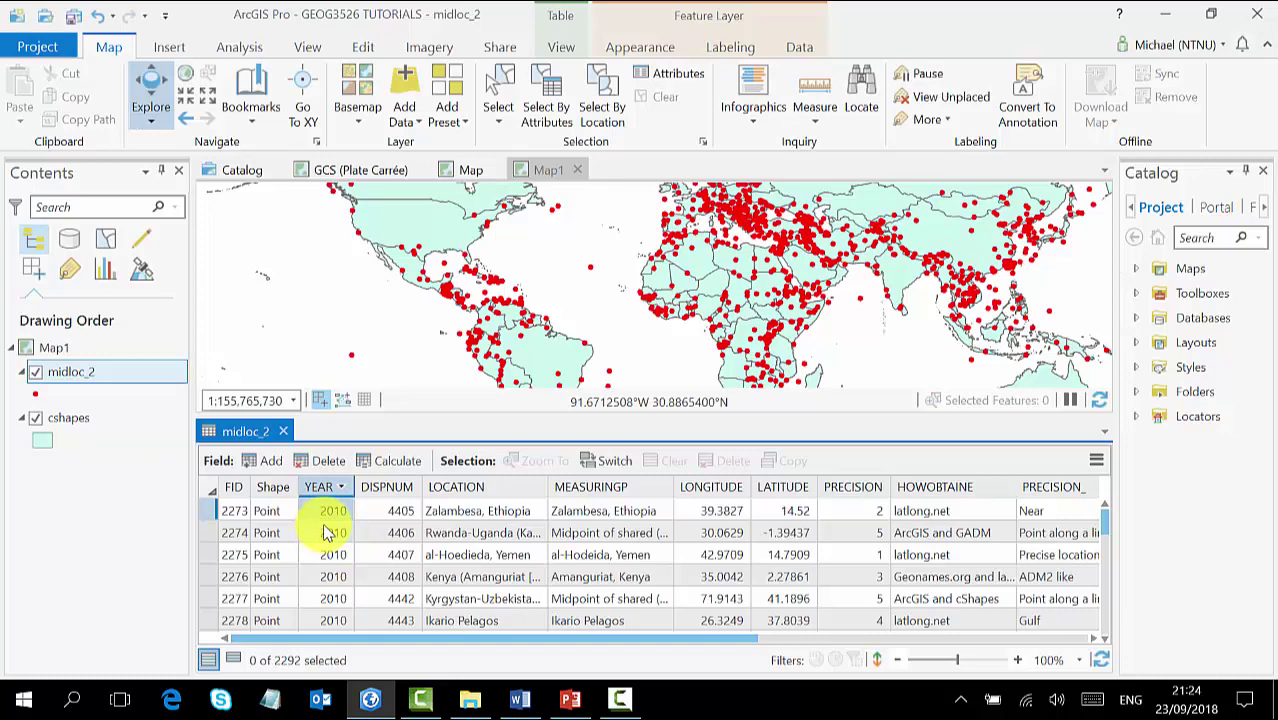
pyautogui.scroll(-4, 329, 556)
pyautogui.scroll(-8, 329, 557)
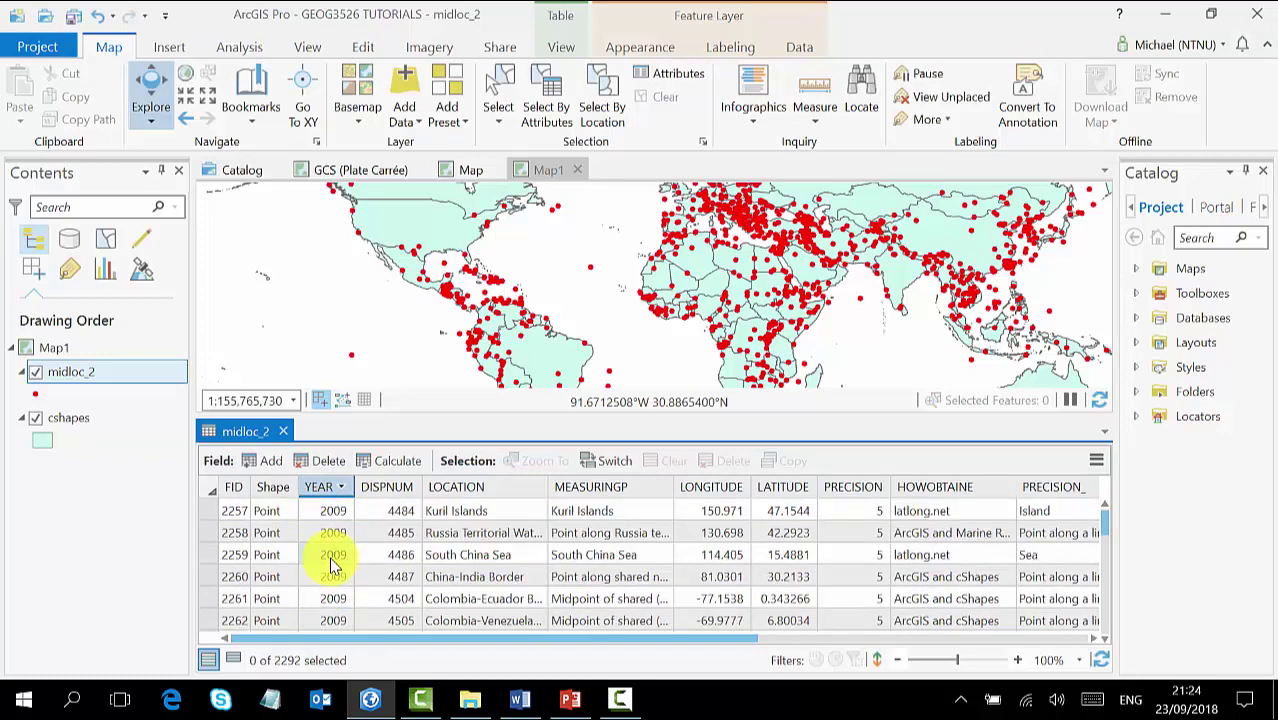
pyautogui.scroll(-4, 329, 557)
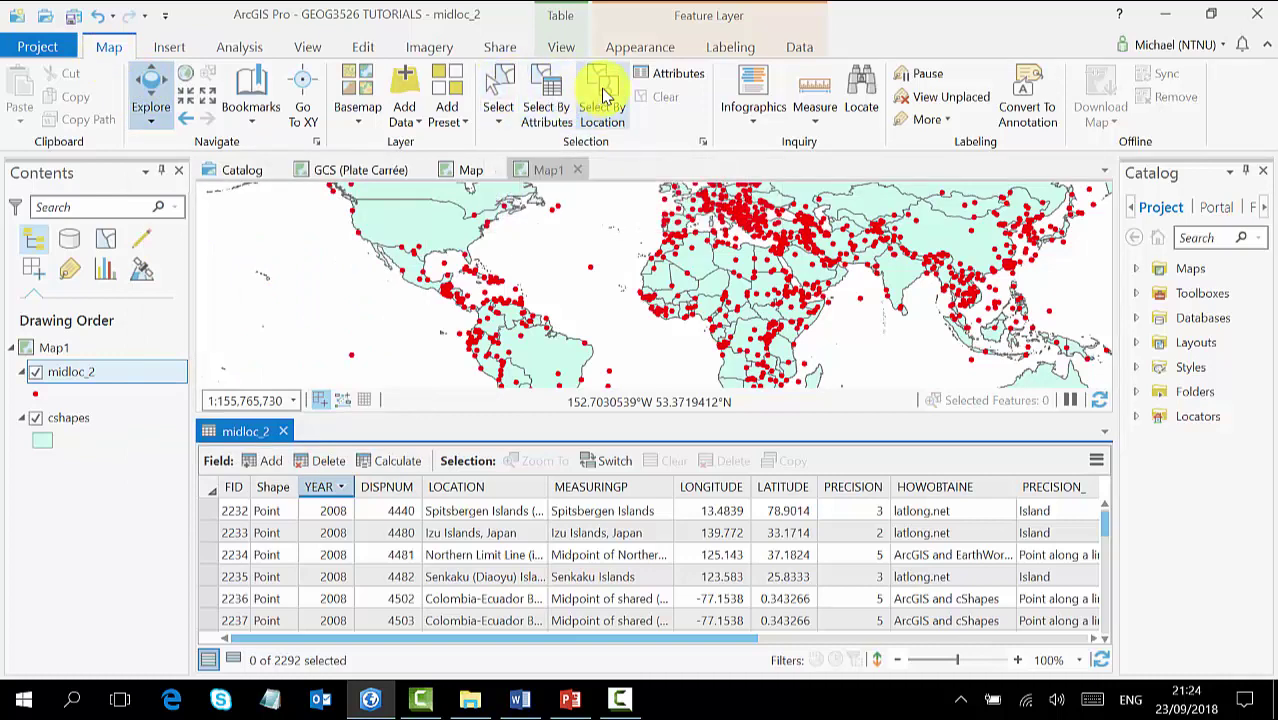
# Step: Open Select By Attributes with New selection as the selection type
pyautogui.click(546, 91)
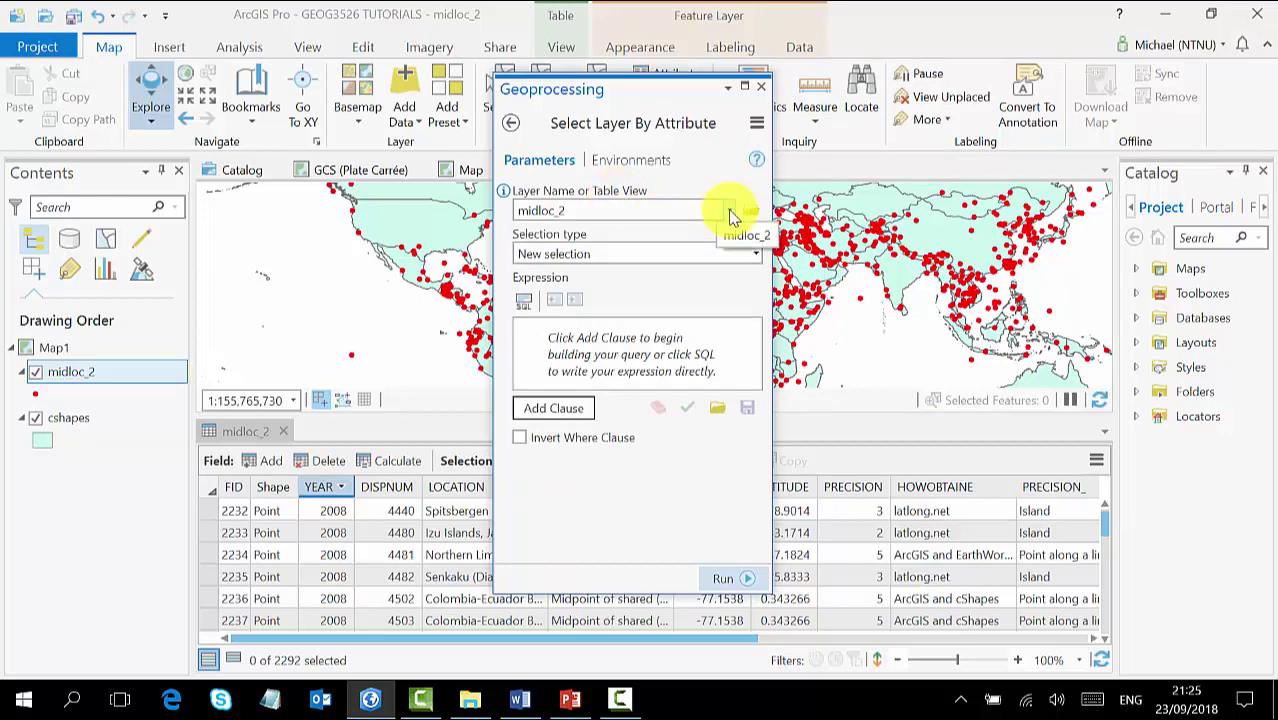
pyautogui.click(757, 261)
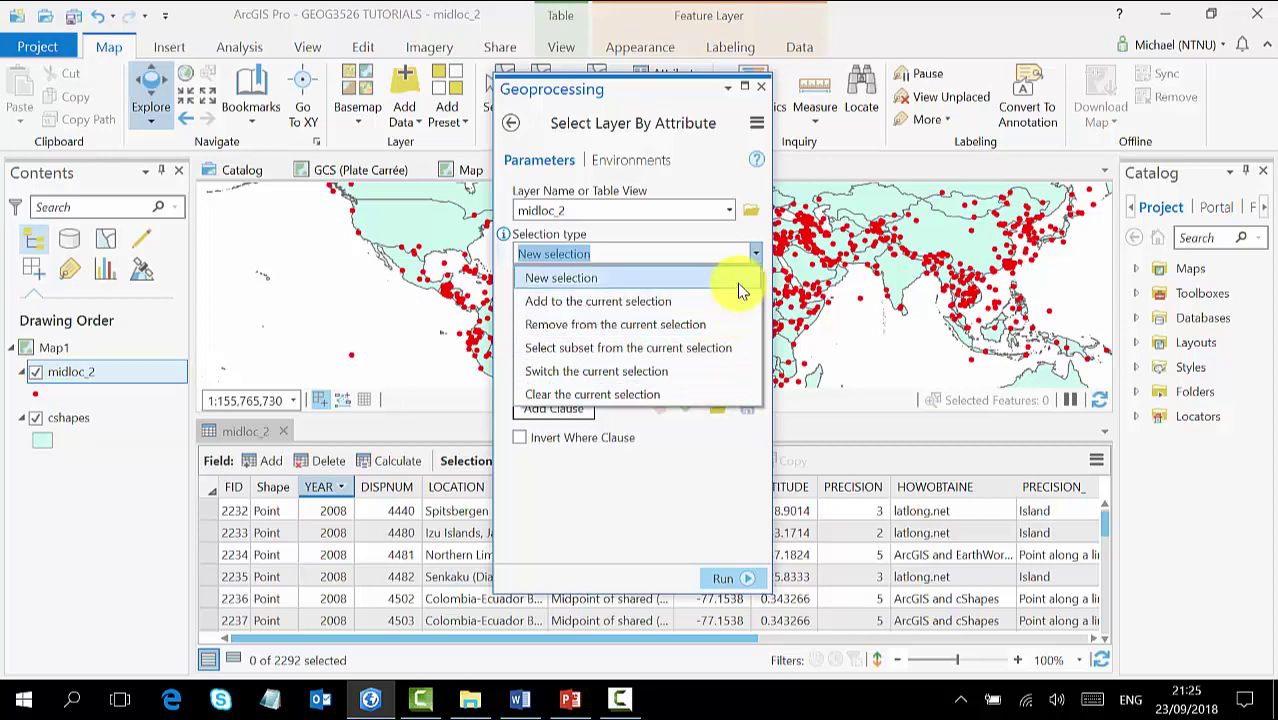
pyautogui.click(737, 283)
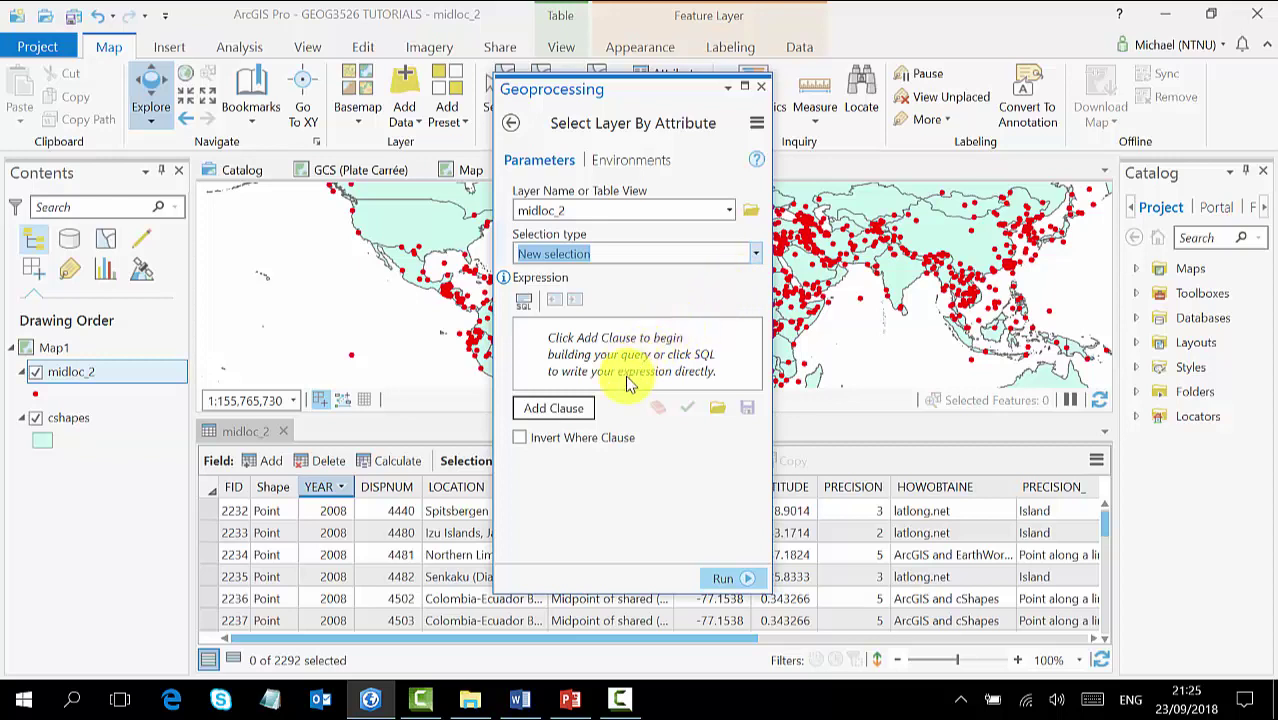
# Step: Add the clause YEAR is Equal to 2005 and run it, selecting 39 features
pyautogui.click(570, 410)
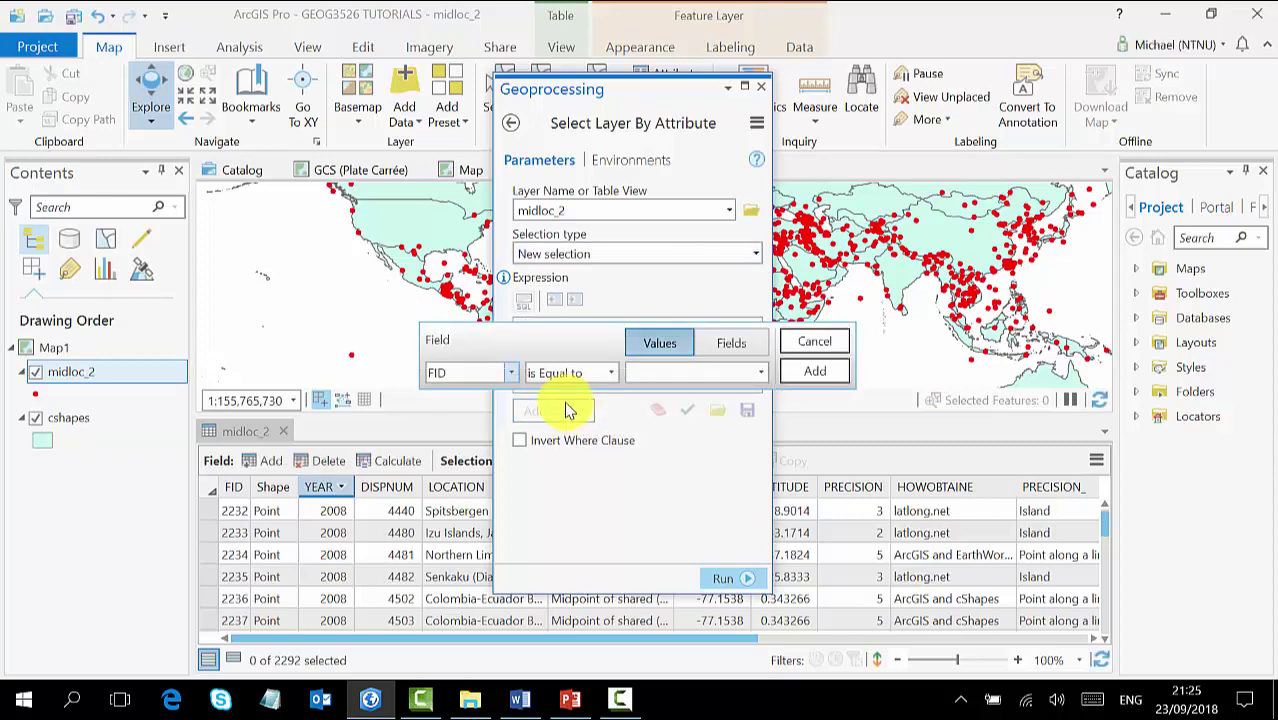
pyautogui.click(508, 372)
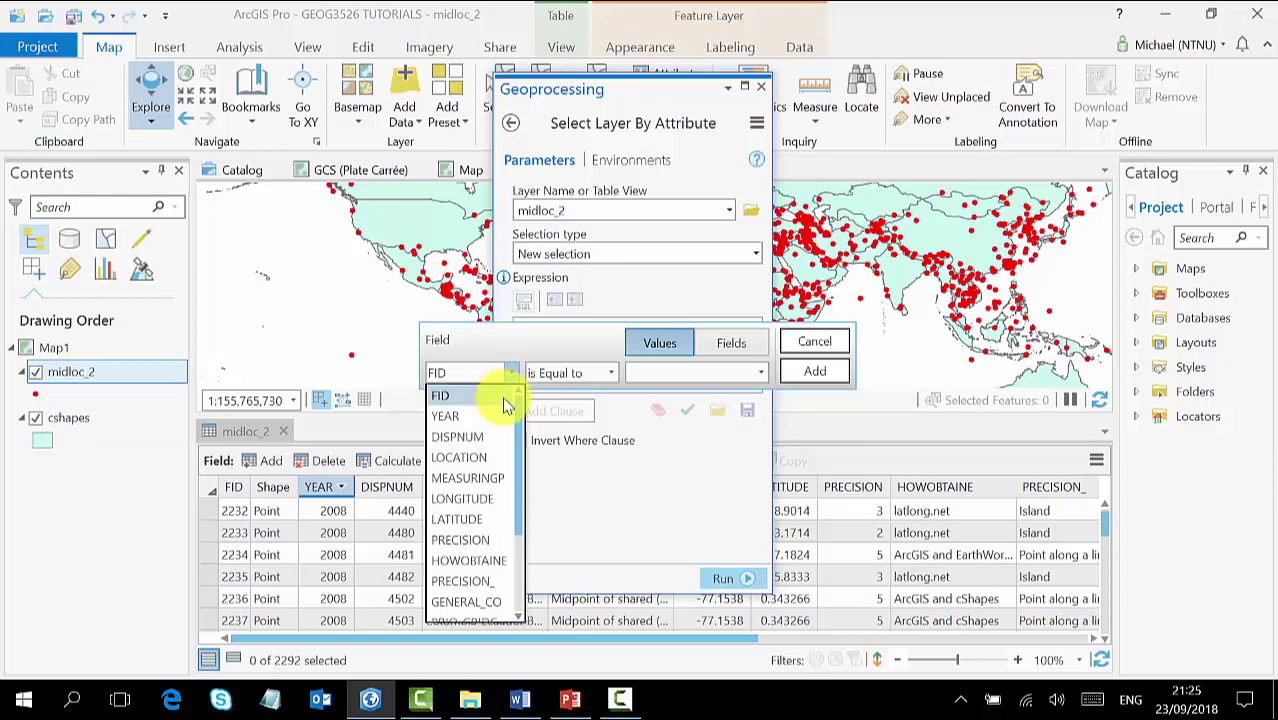
pyautogui.click(492, 411)
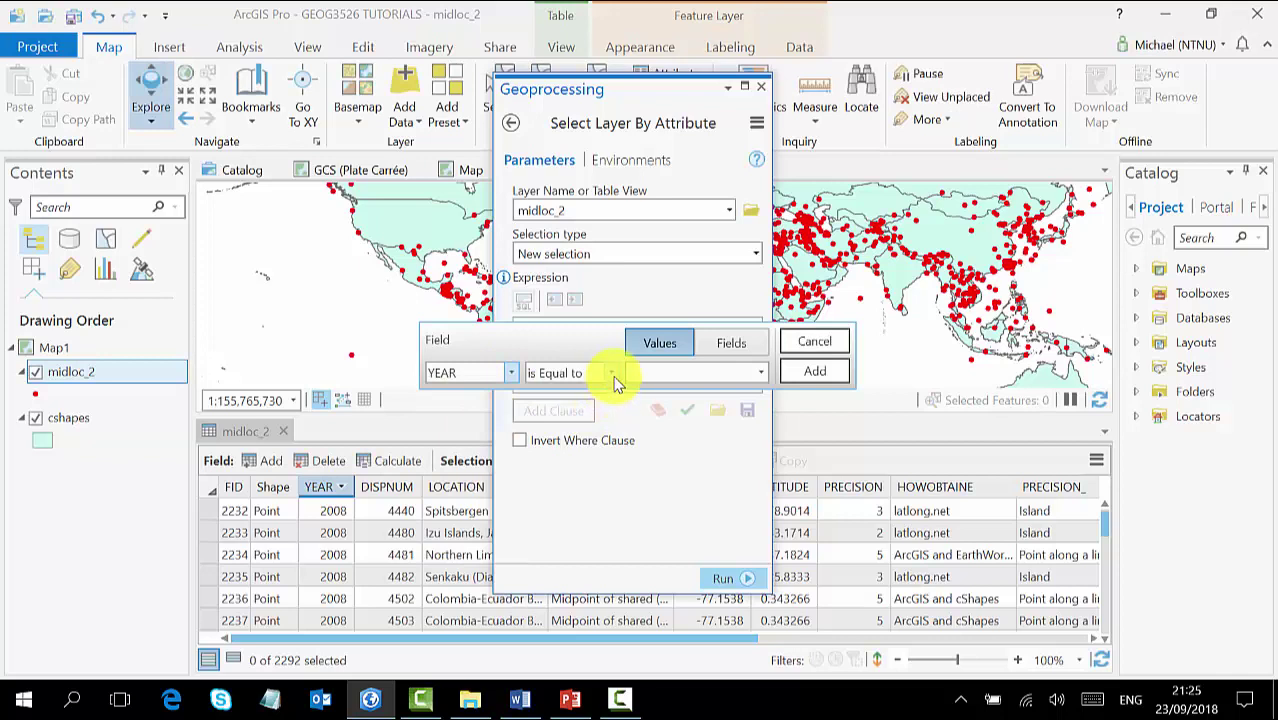
pyautogui.click(761, 373)
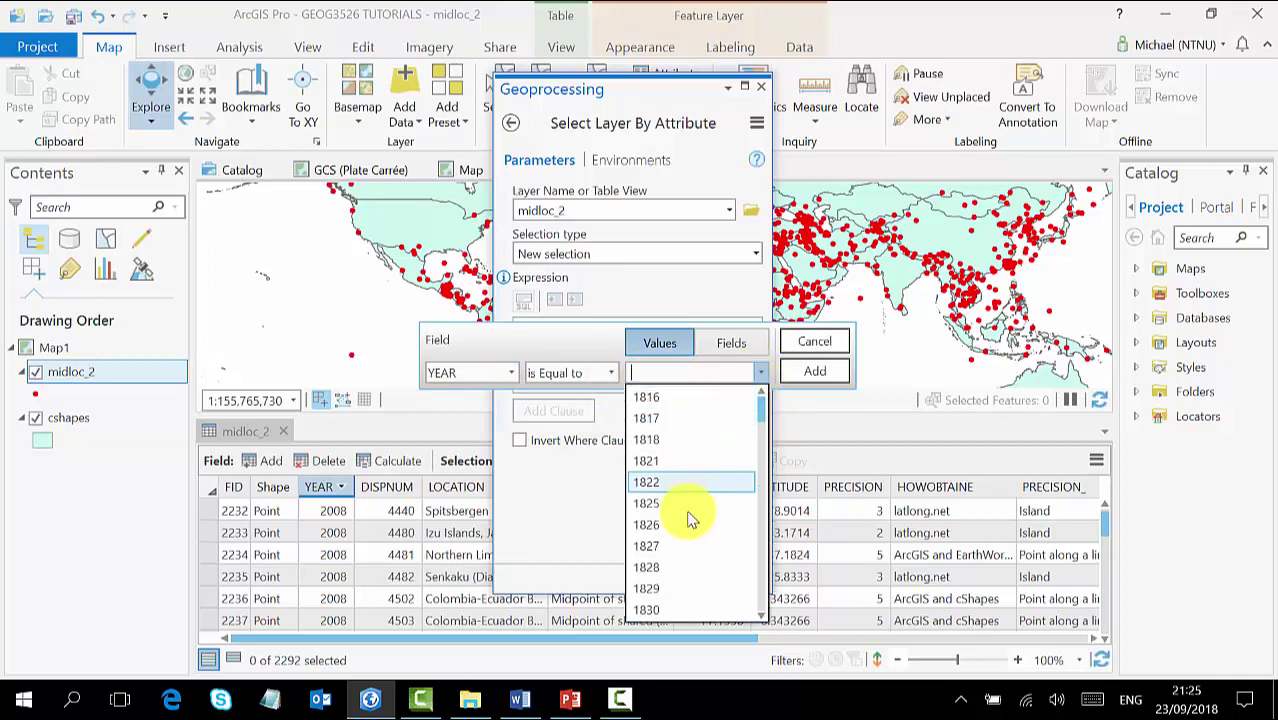
pyautogui.scroll(-8, 688, 518)
pyautogui.scroll(-8, 684, 521)
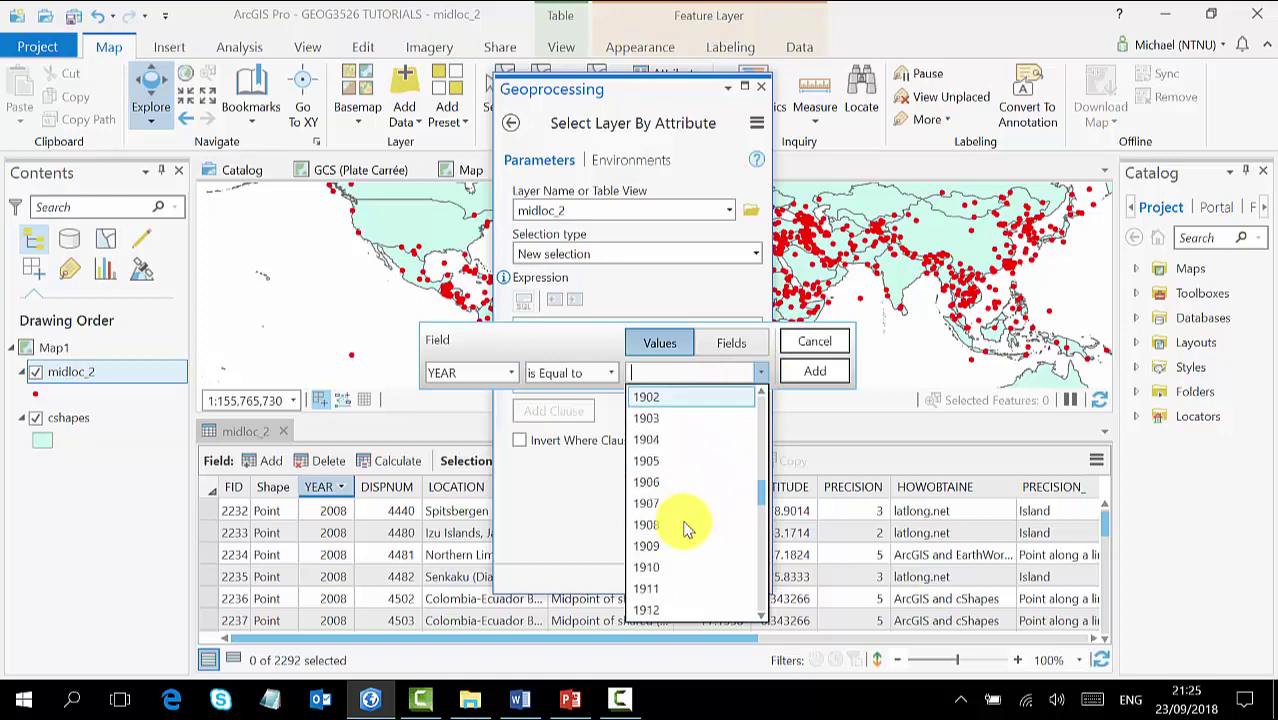
pyautogui.moveTo(770, 494); pyautogui.dragTo(770, 602)
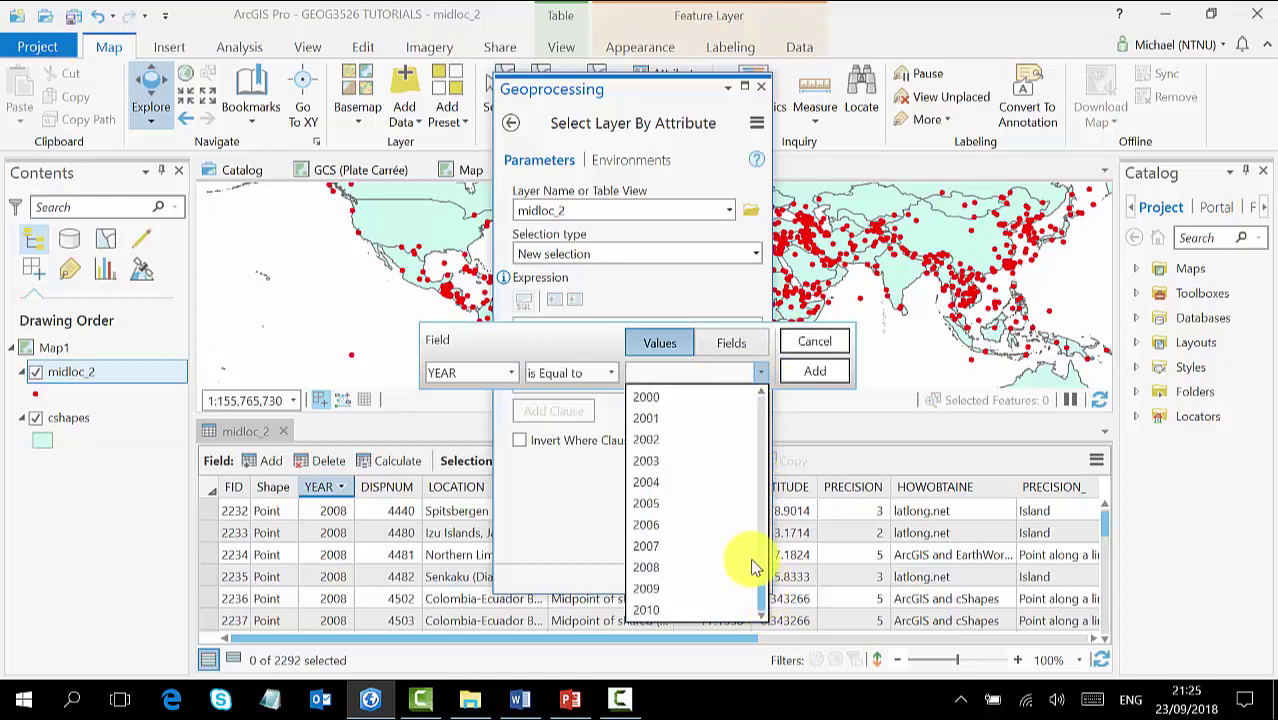
pyautogui.click(730, 510)
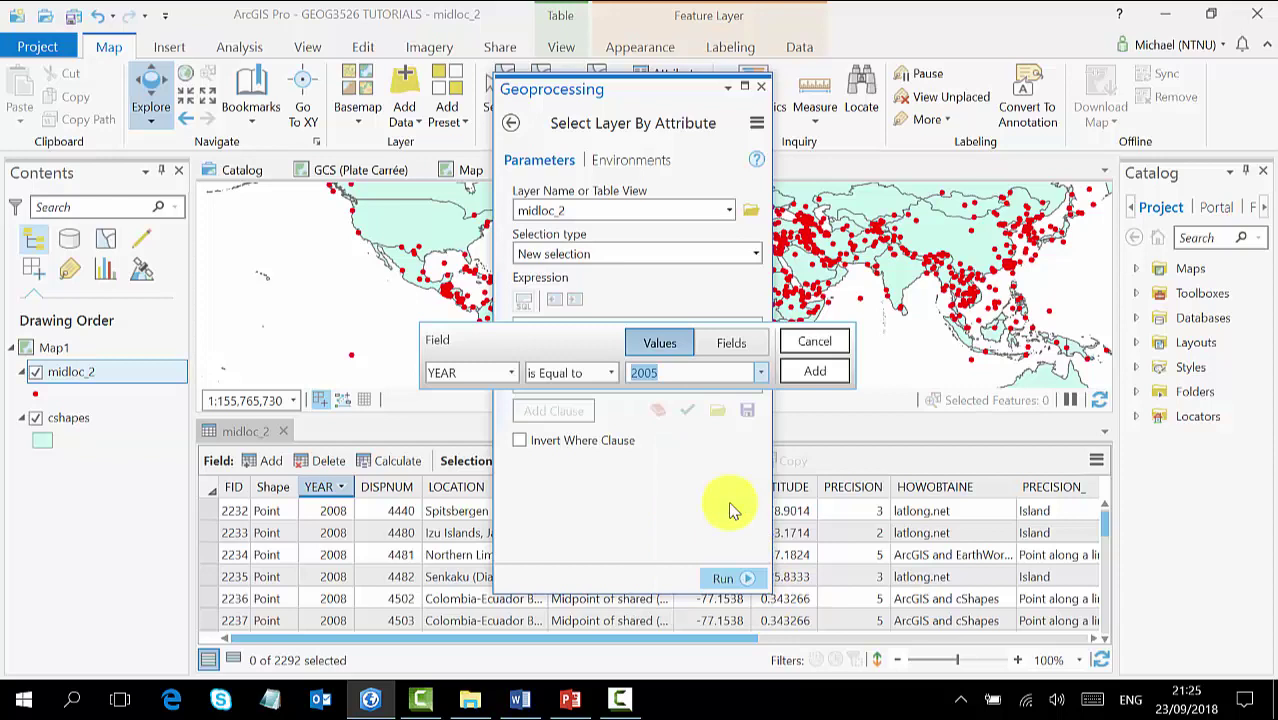
pyautogui.click(828, 377)
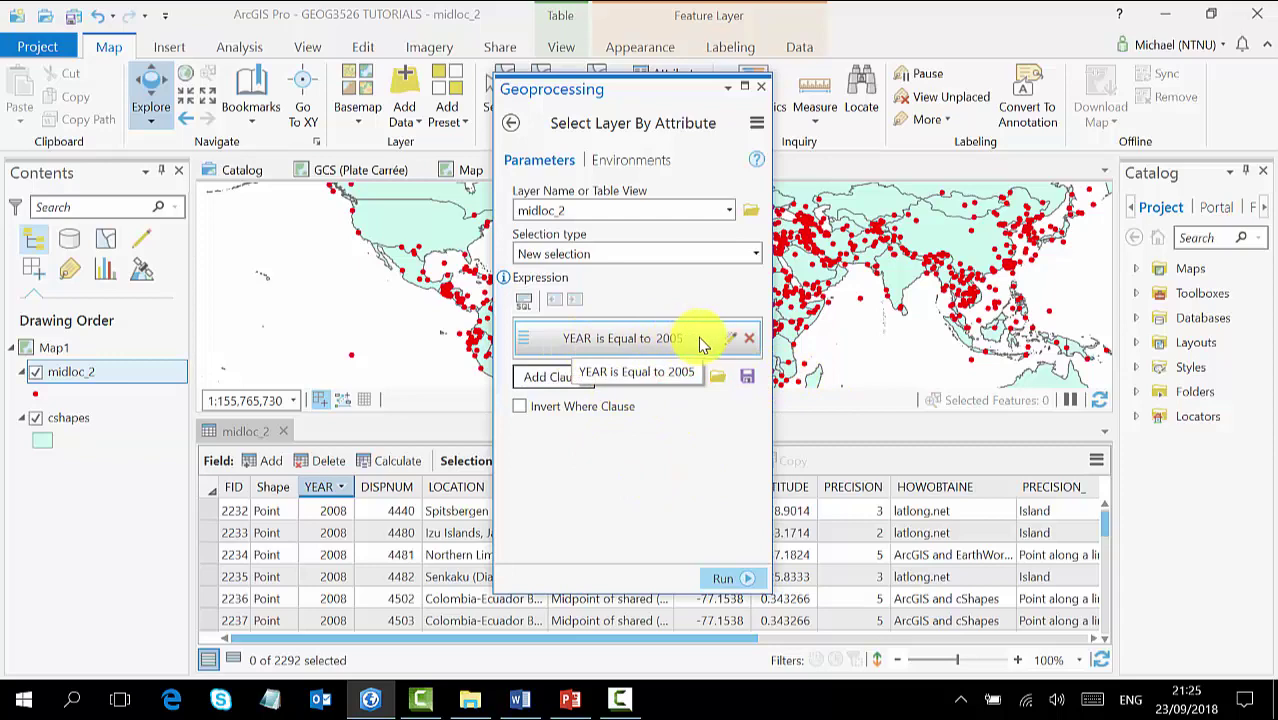
pyautogui.click(727, 580)
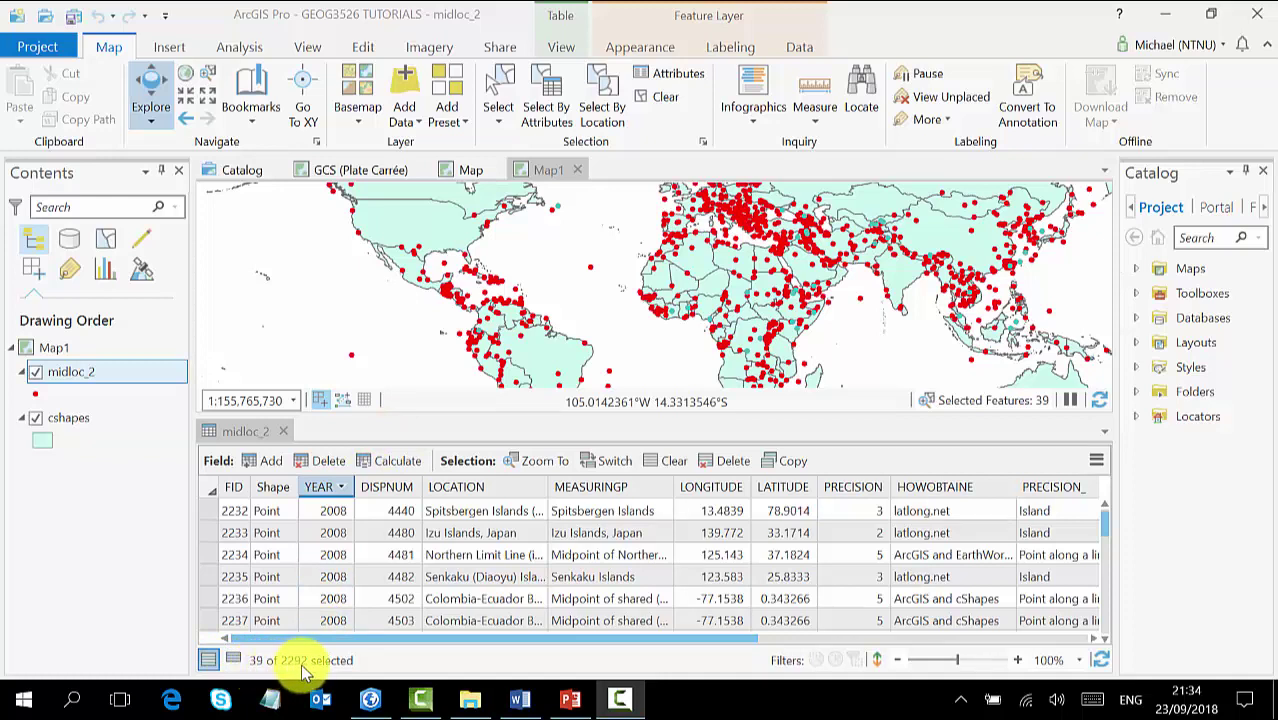
# Step: Show only the 39 selected YEAR 2005 records in the midloc_2 table
pyautogui.click(234, 662)
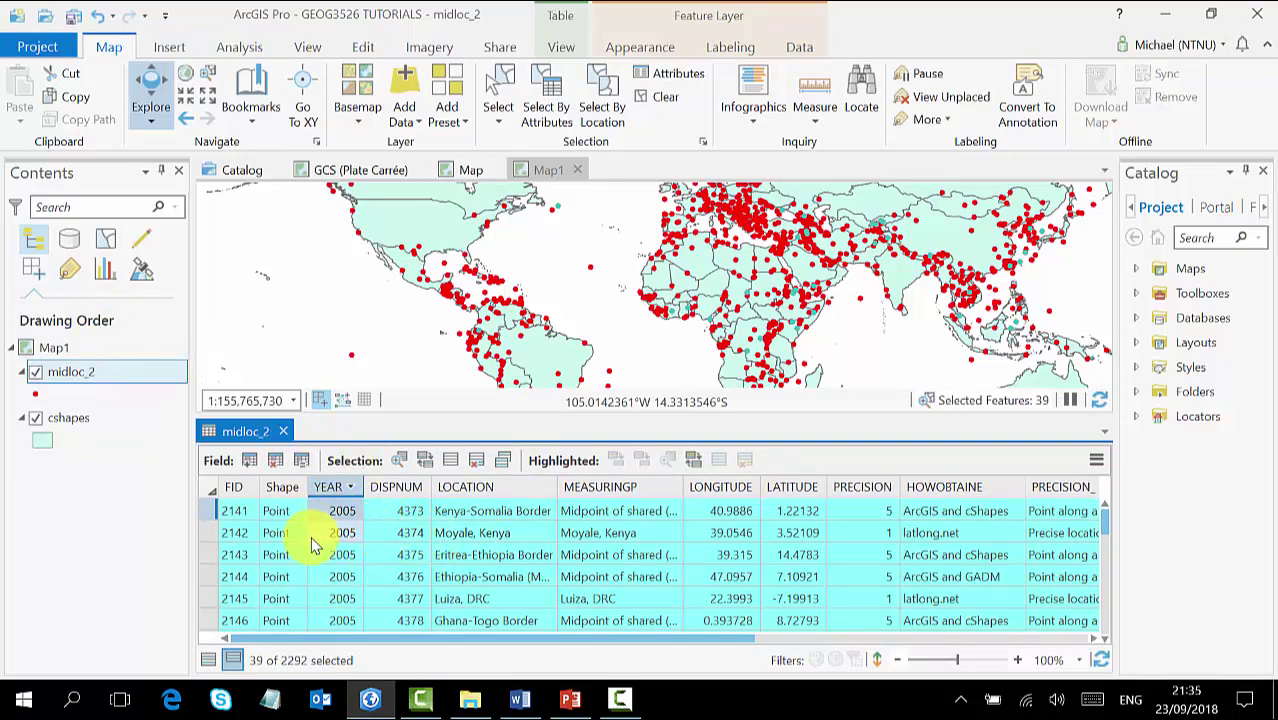
# Step: Export the selected midloc_2 points to Midloc_2005.shp in the EX4 folder and run it
pyautogui.rightClick(99, 381)
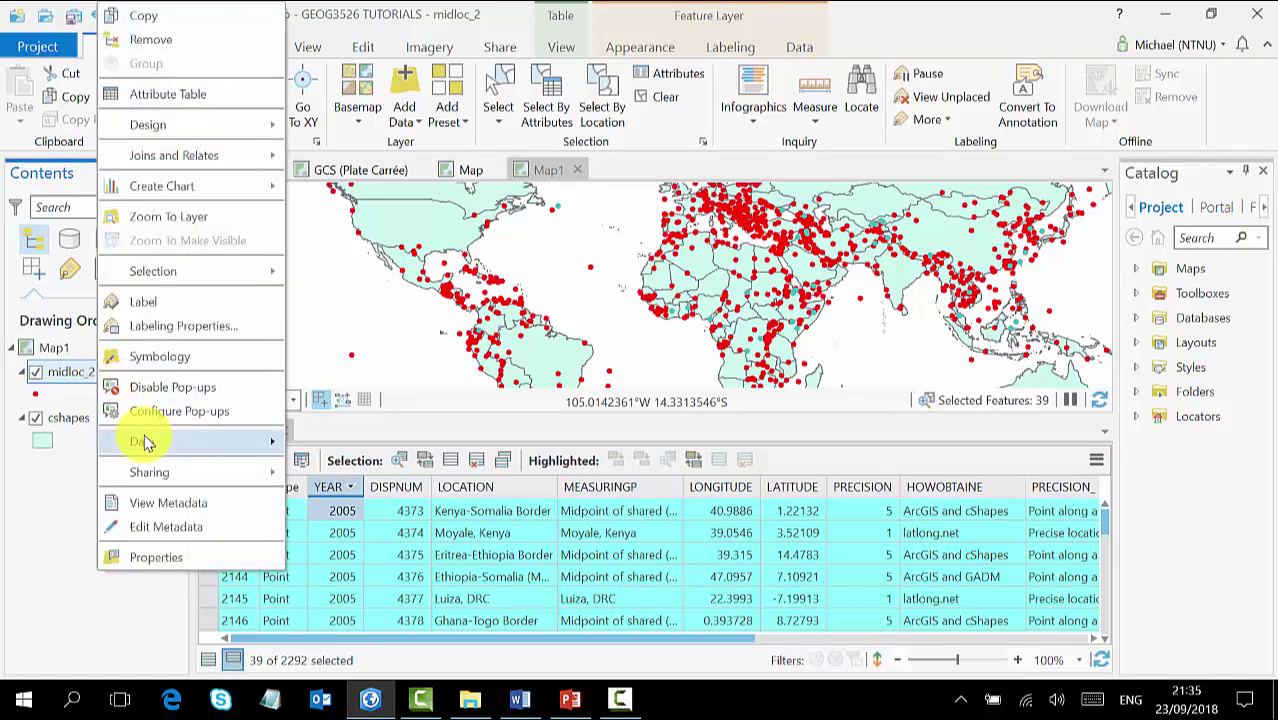
pyautogui.moveTo(143, 440)
pyautogui.click(340, 445)
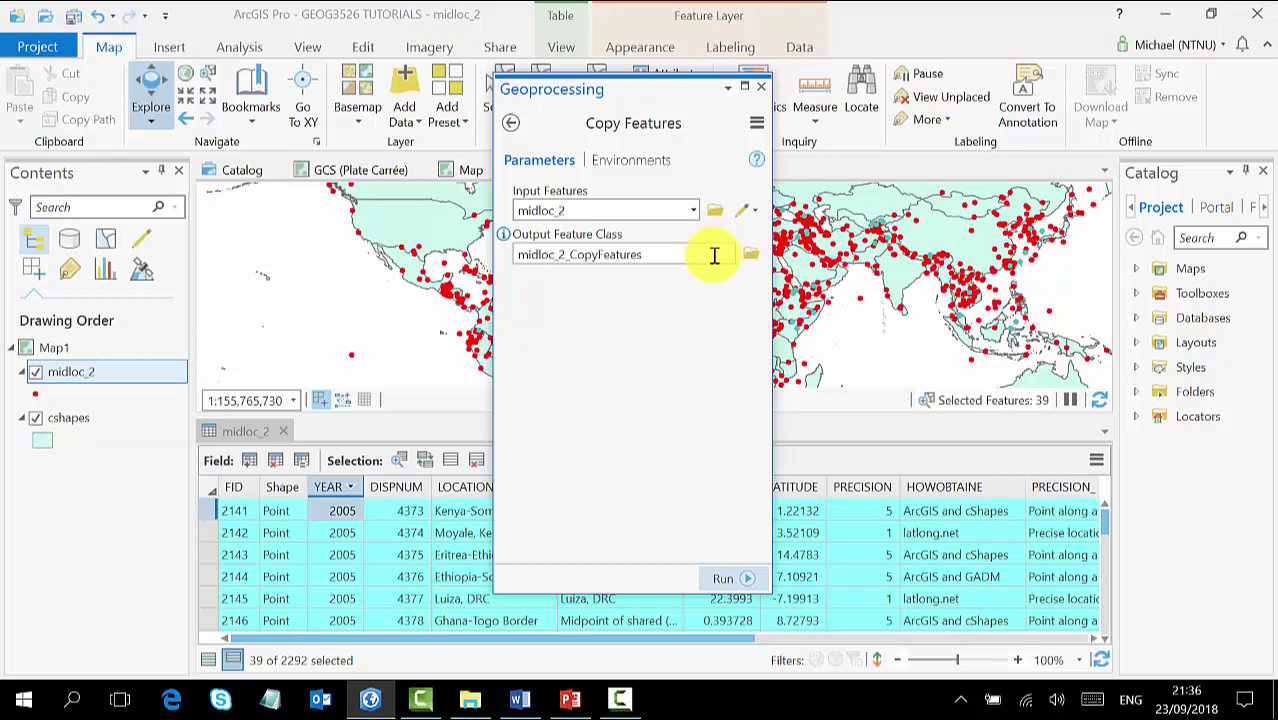
pyautogui.click(748, 258)
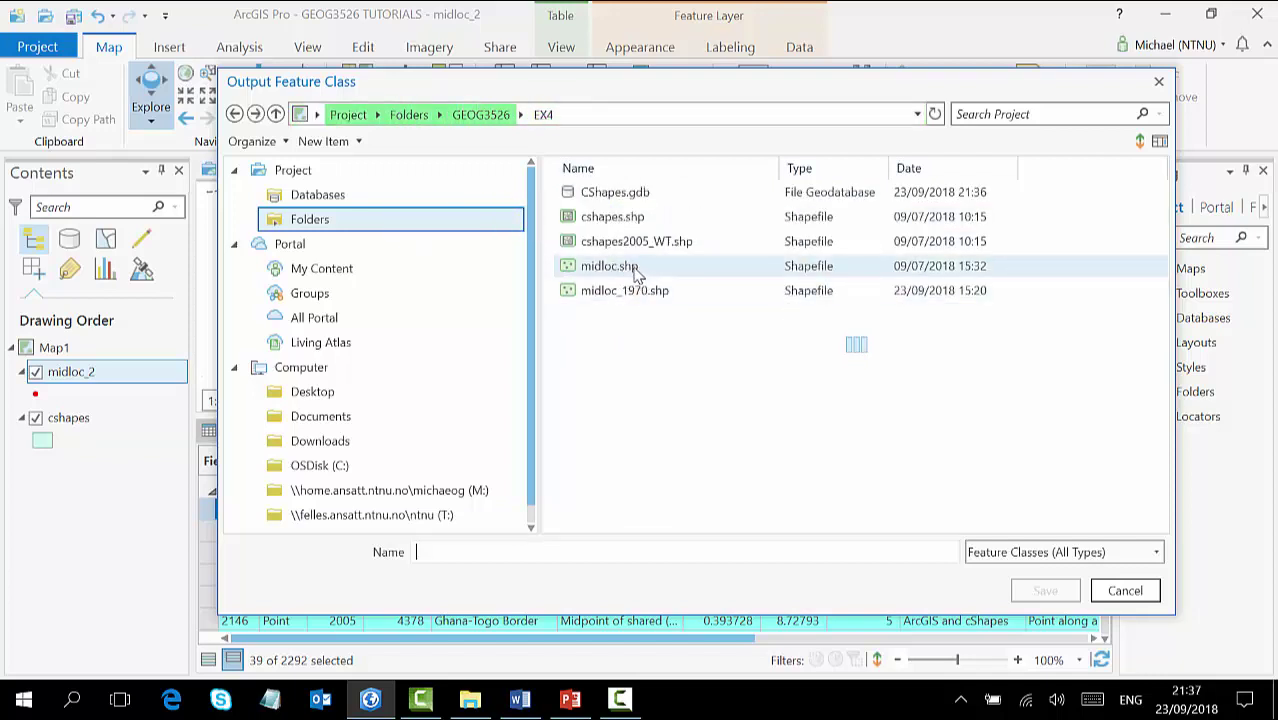
pyautogui.click(617, 268)
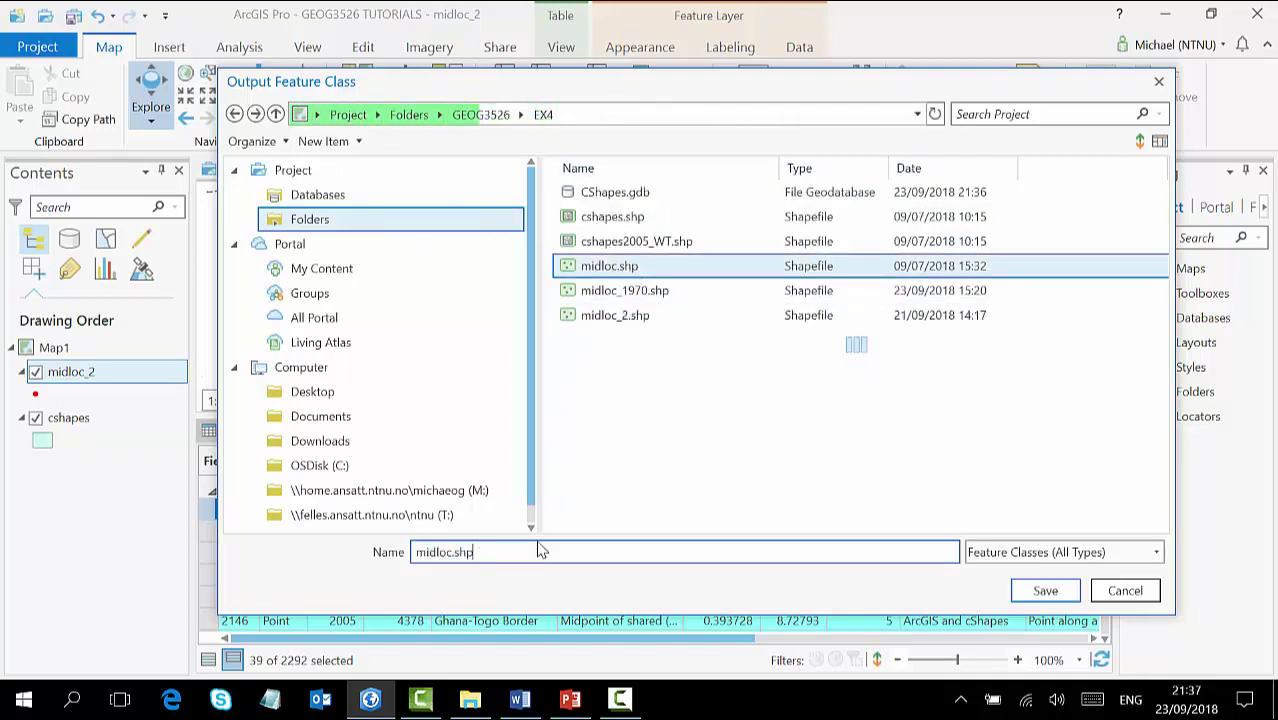
pyautogui.press('BackSpace')
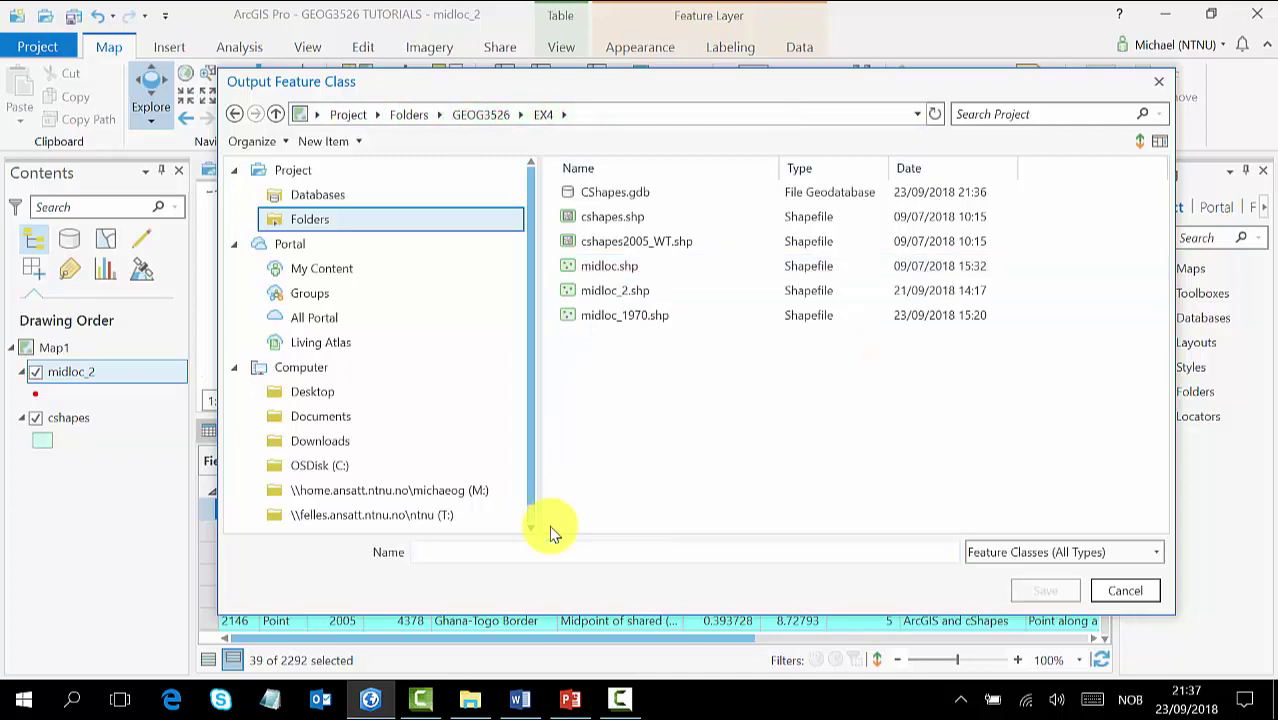
pyautogui.write('Midl')
pyautogui.write('oc')
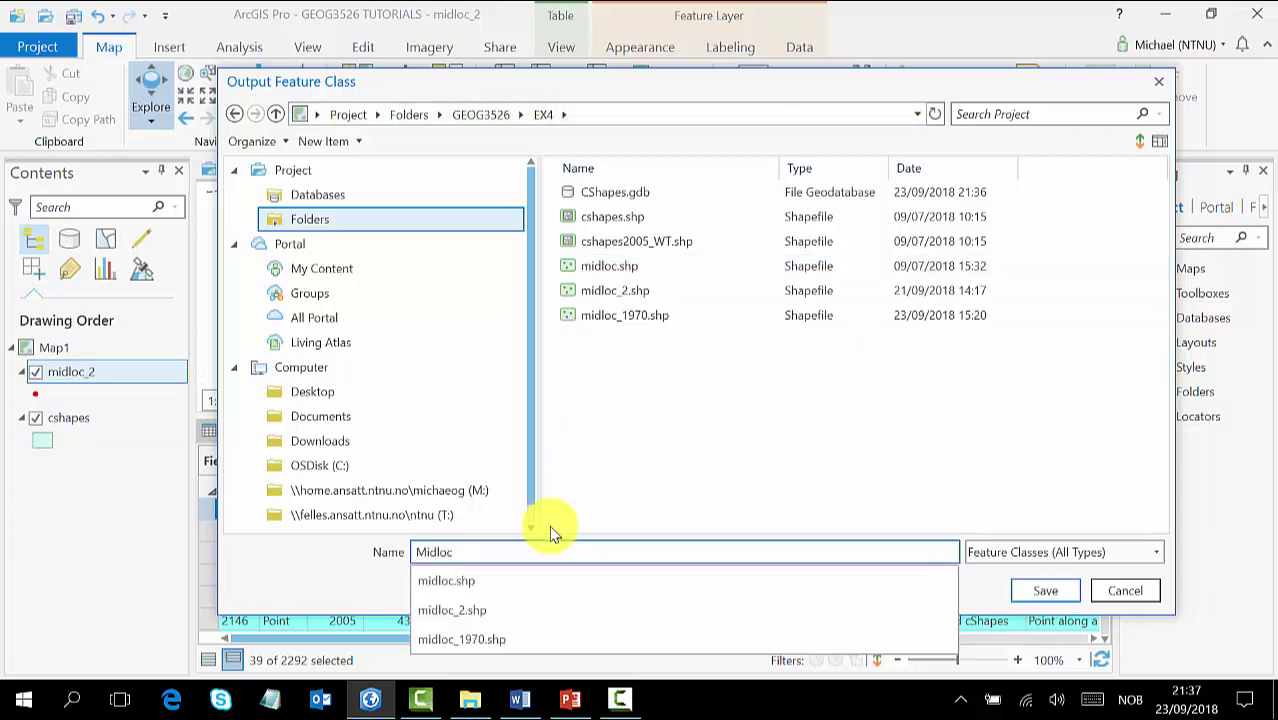
pyautogui.write('_2005')
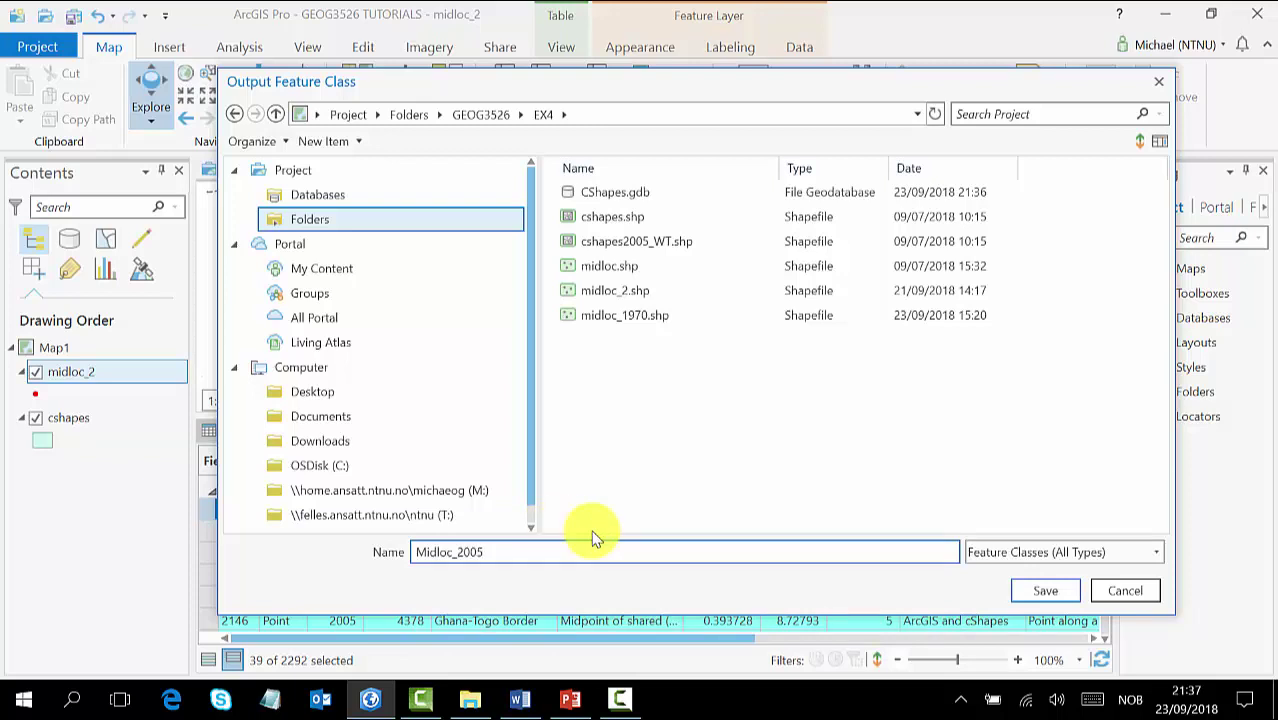
pyautogui.click(1044, 590)
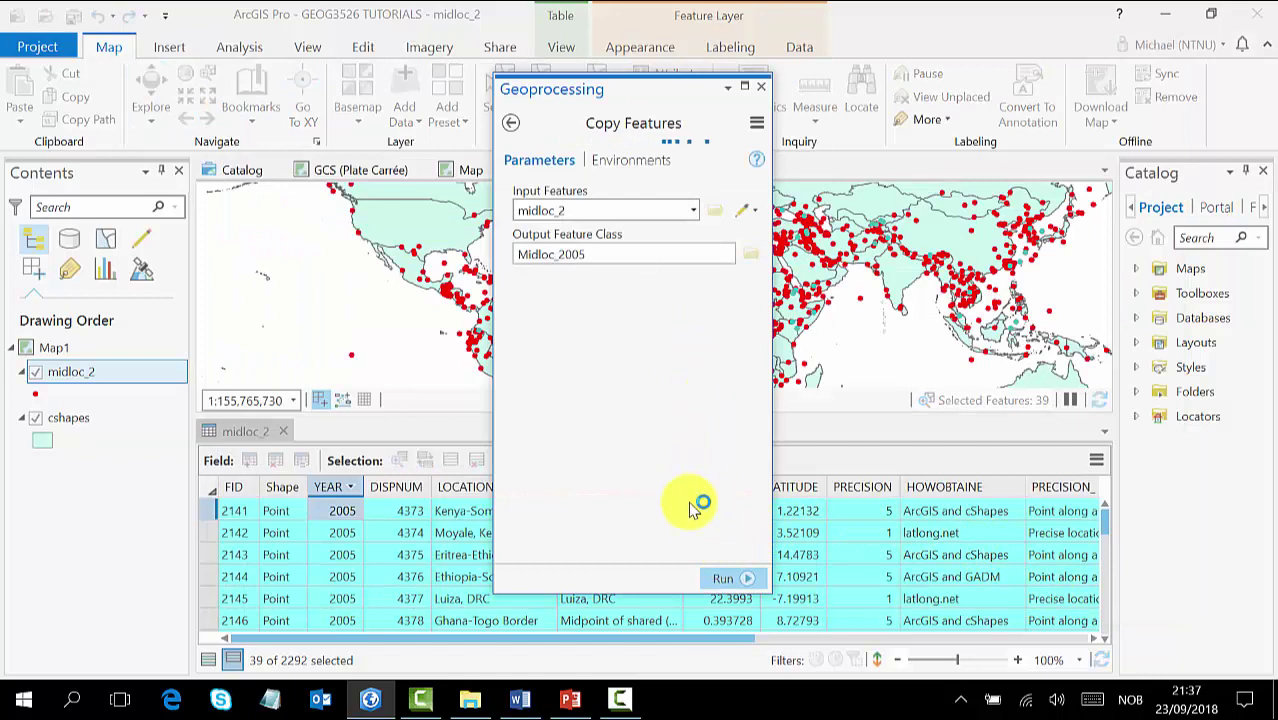
pyautogui.click(710, 581)
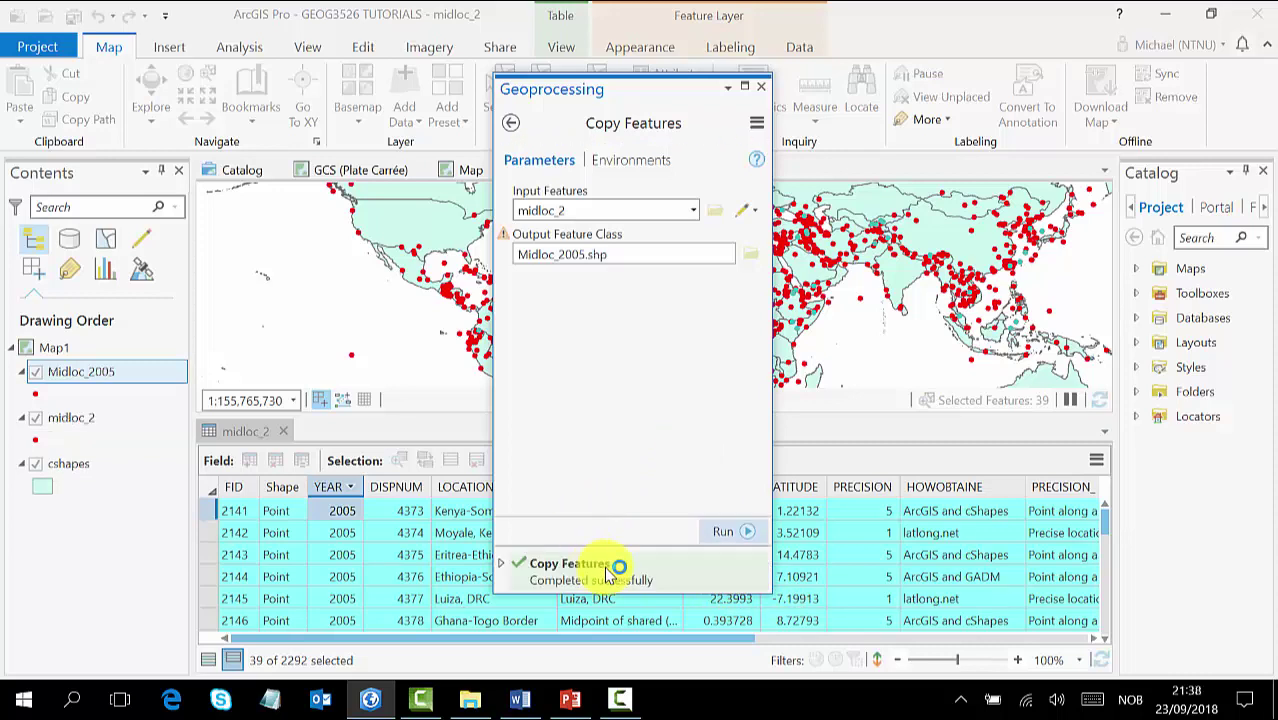
# Step: Close the export pane, reposition Midloc_2005 in Contents, and close the midloc_2 table
pyautogui.moveTo(626, 574)
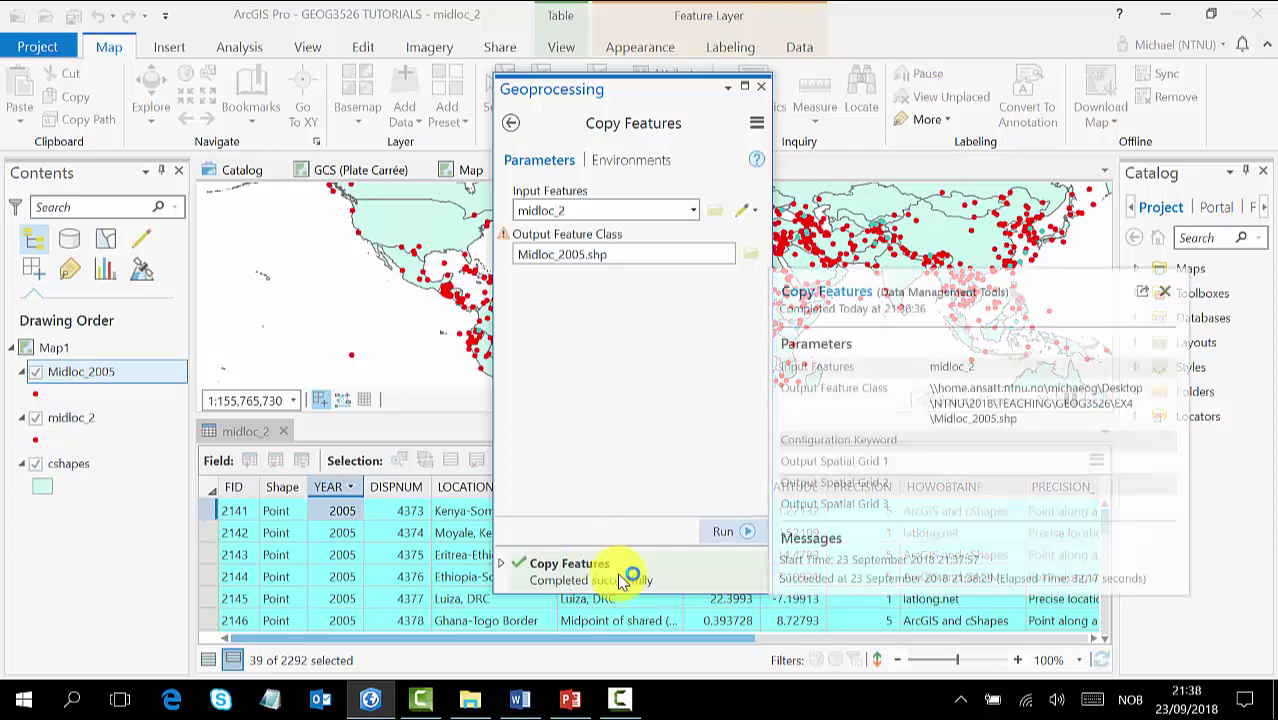
pyautogui.click(763, 89)
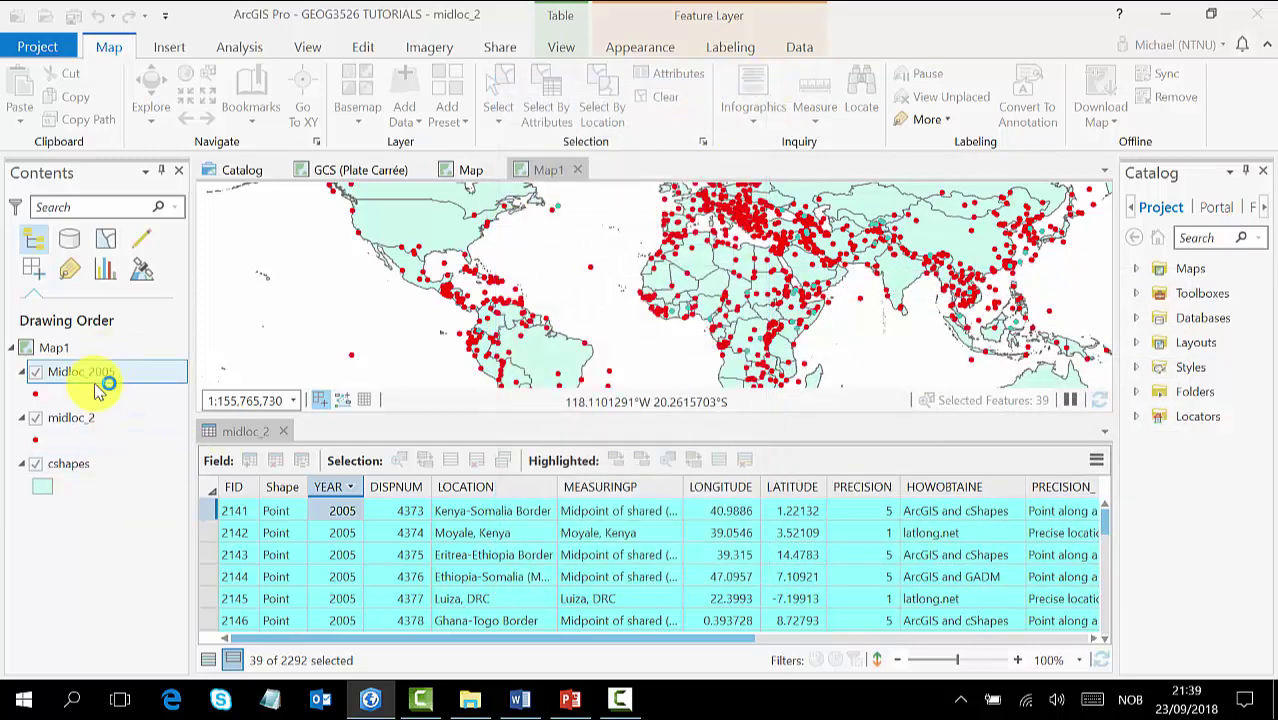
pyautogui.click(36, 419)
pyautogui.moveTo(36, 427); pyautogui.dragTo(82, 376)
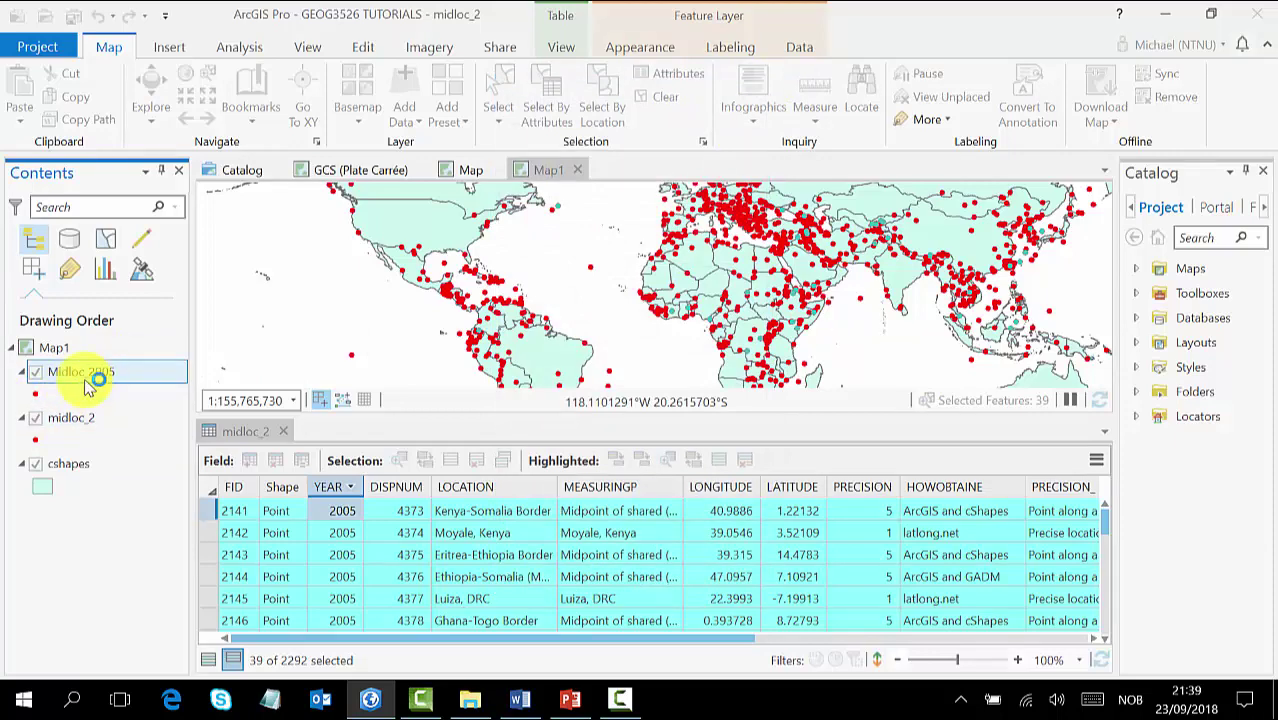
pyautogui.click(285, 434)
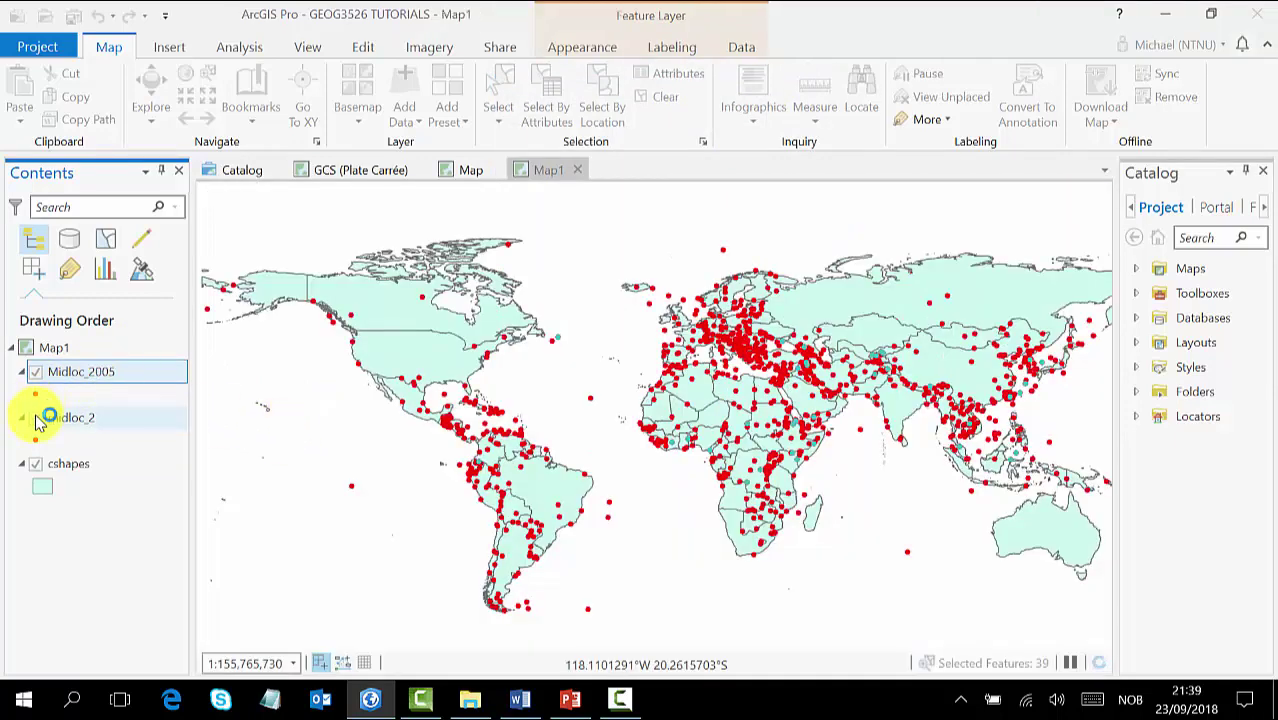
# Step: Open the Midloc_2005 attribute table showing its 39 records, then select midloc_2
pyautogui.rightClick(108, 379)
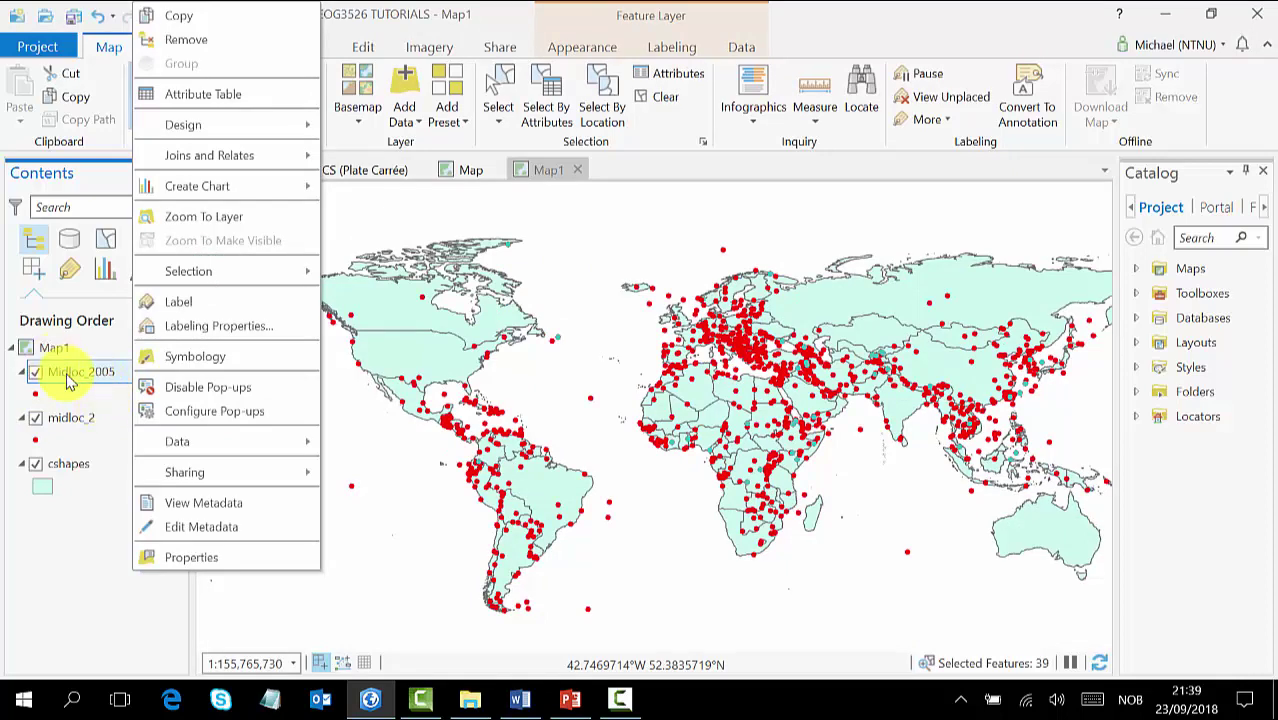
pyautogui.click(240, 95)
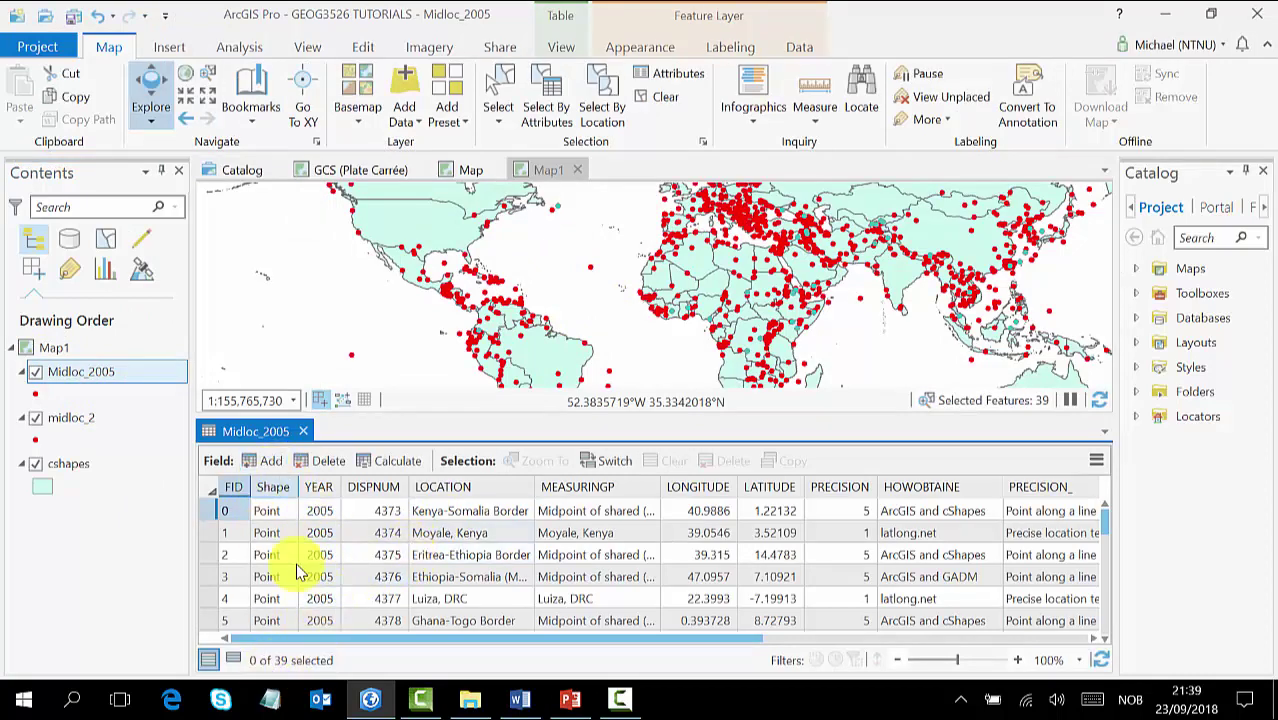
pyautogui.click(100, 420)
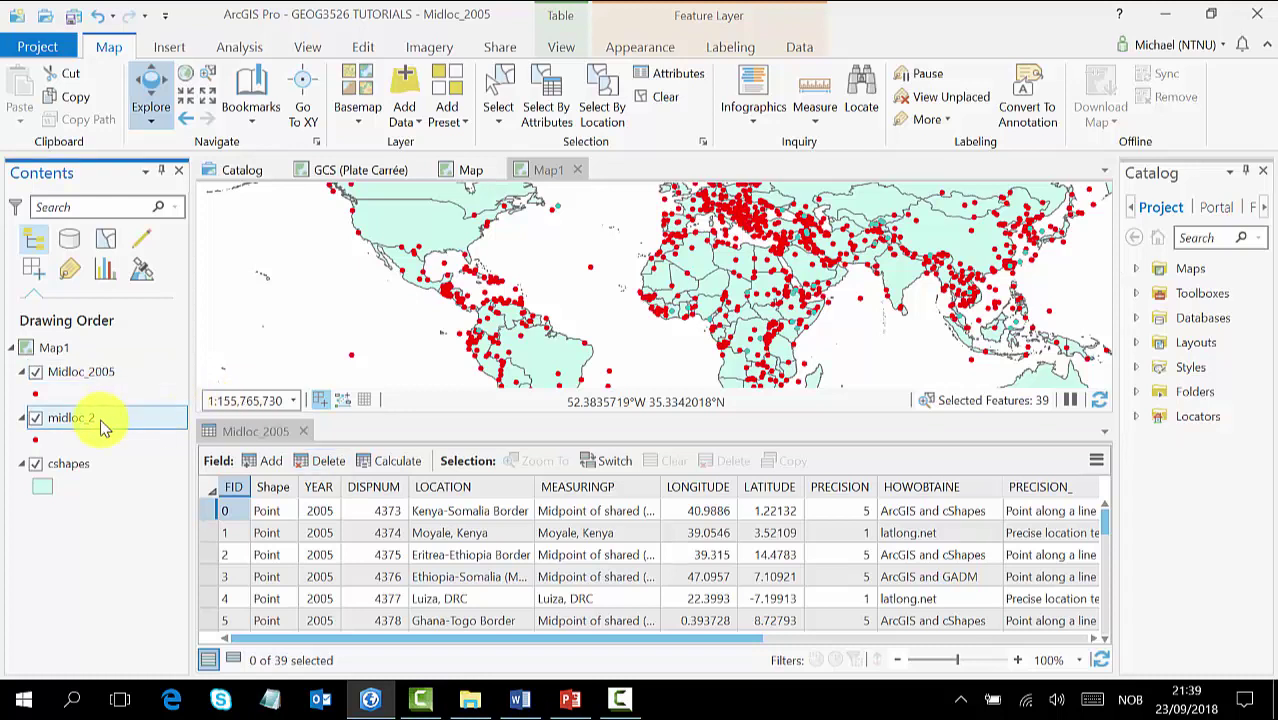